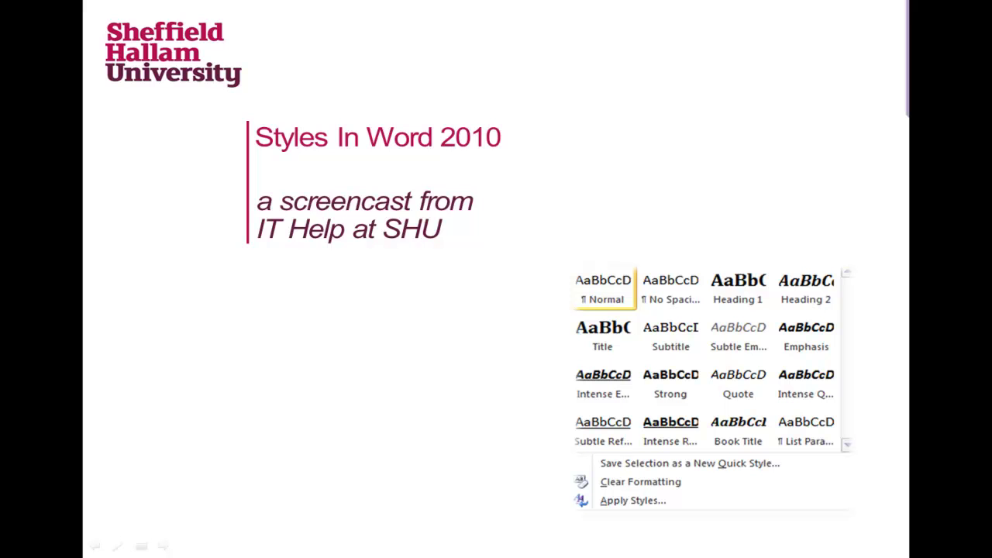
Advance from the title slide to the 'Using Word built in Styles' slide
key(Right)
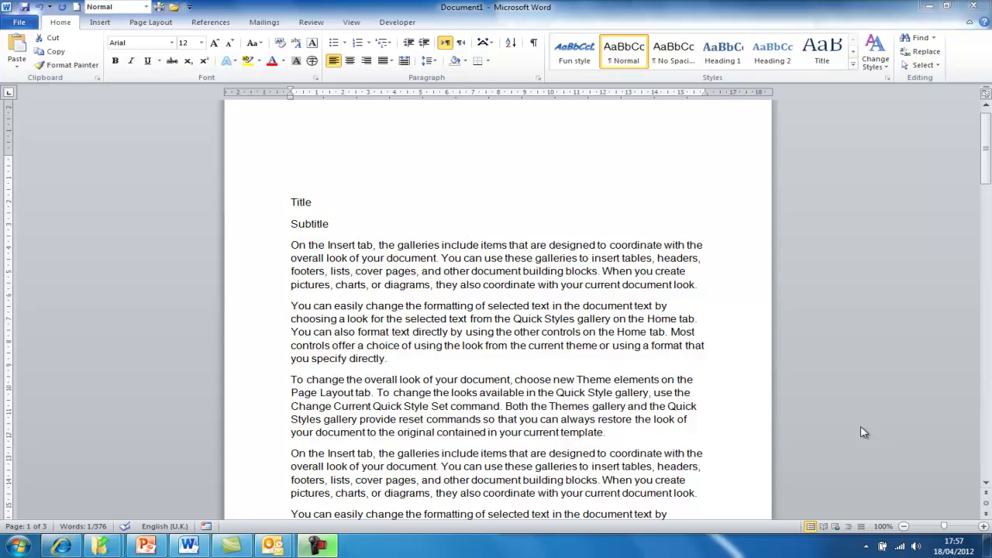
Give the 'Title' line the built-in Title style, then expand the full Quick Styles gallery
double_click(317, 203)
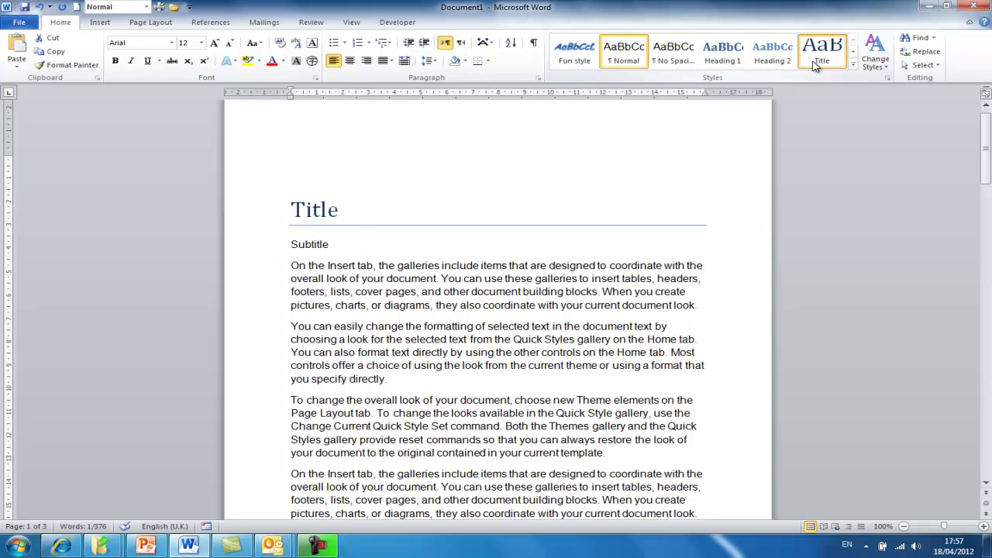
click(818, 58)
click(390, 245)
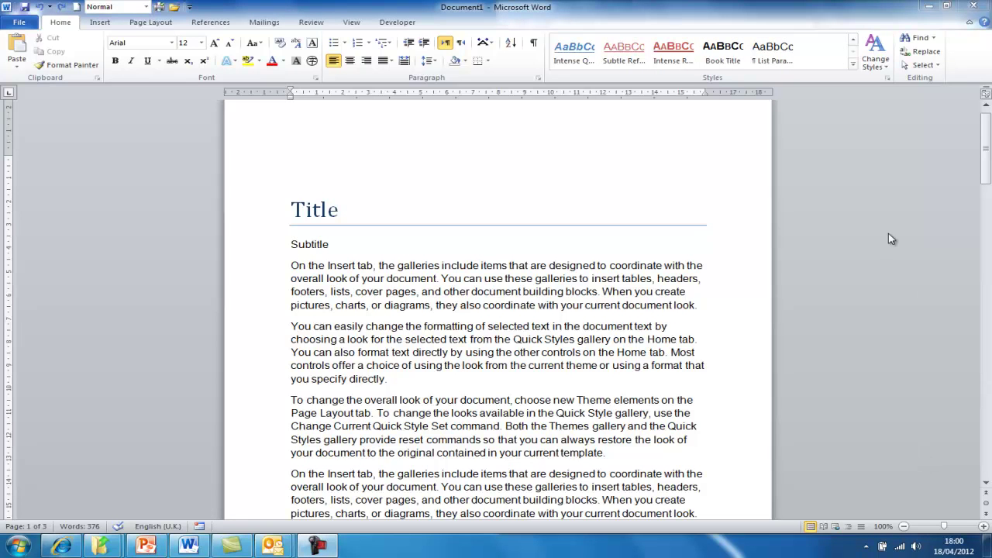
click(854, 68)
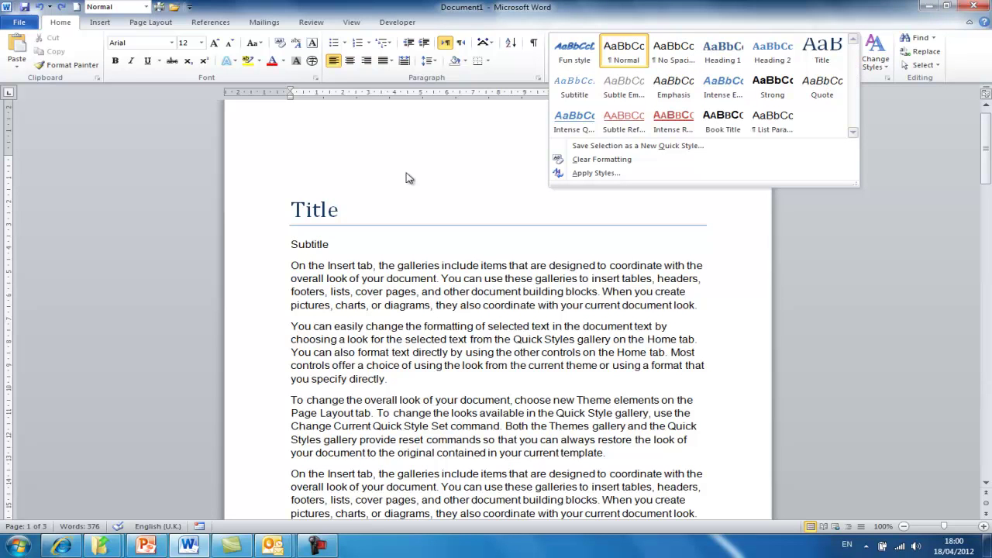
Apply the Subtitle style from the Quick Styles gallery to the 'Subtitle' line
click(331, 244)
double_click(331, 244)
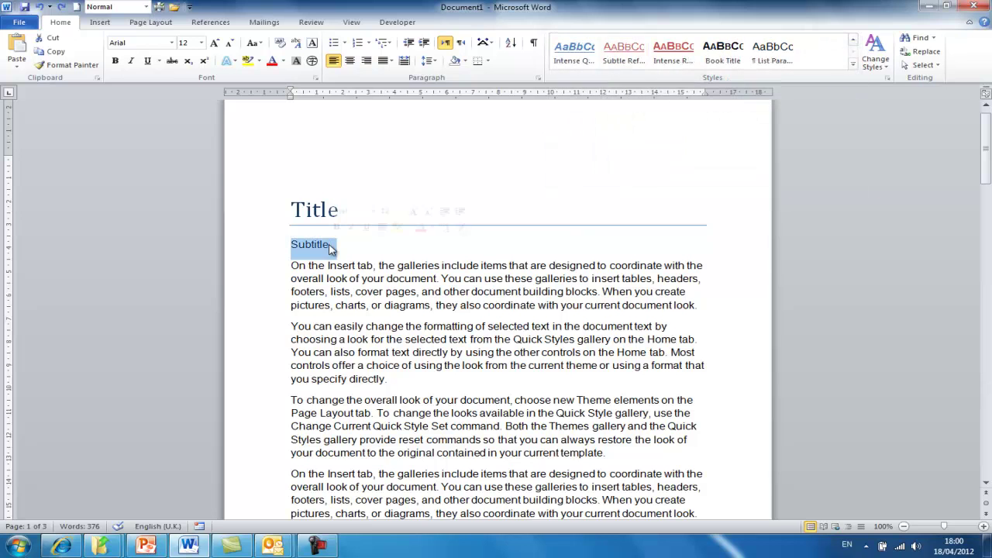
click(853, 67)
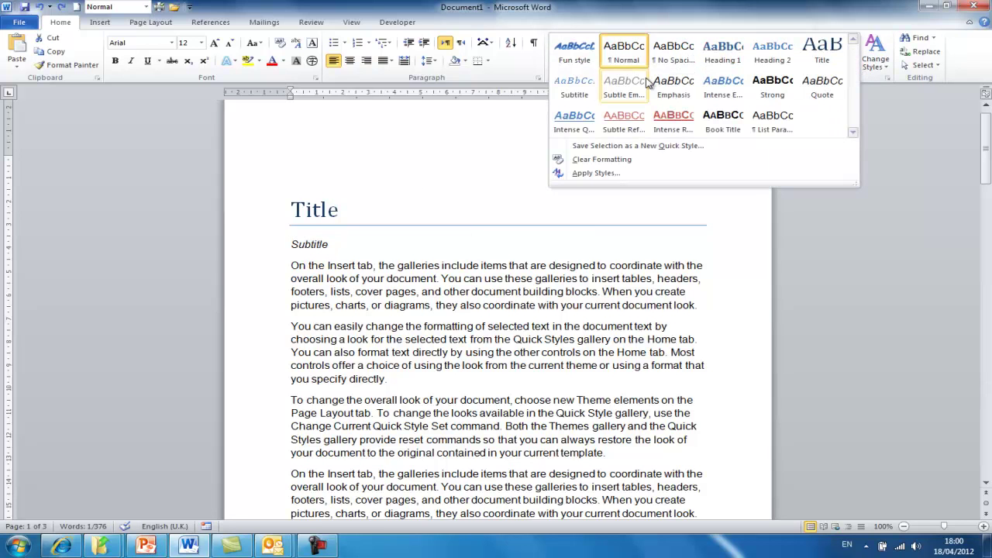
click(575, 87)
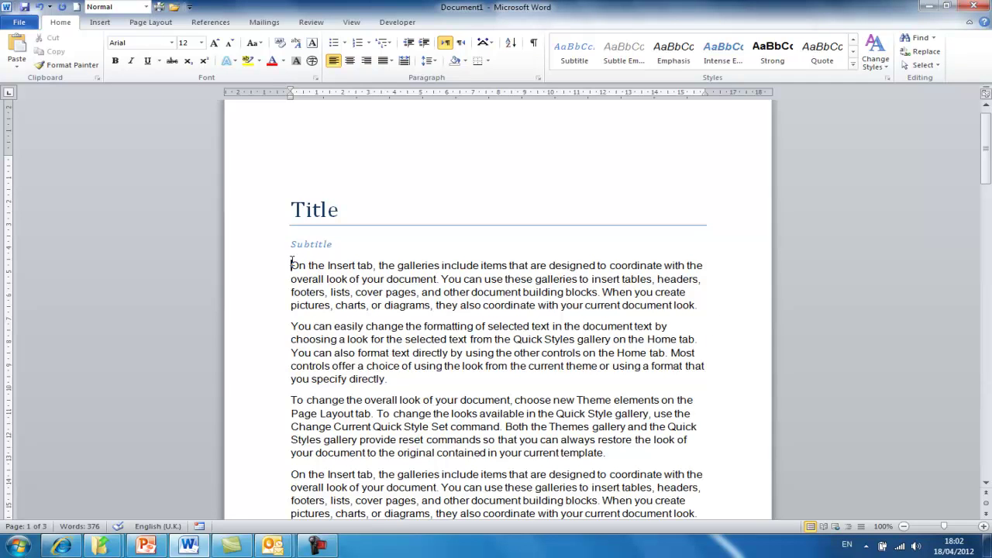
Set the first body paragraph to AcmeFont, 11 pt, italic with the Home tab font controls
drag(292, 265, 715, 308)
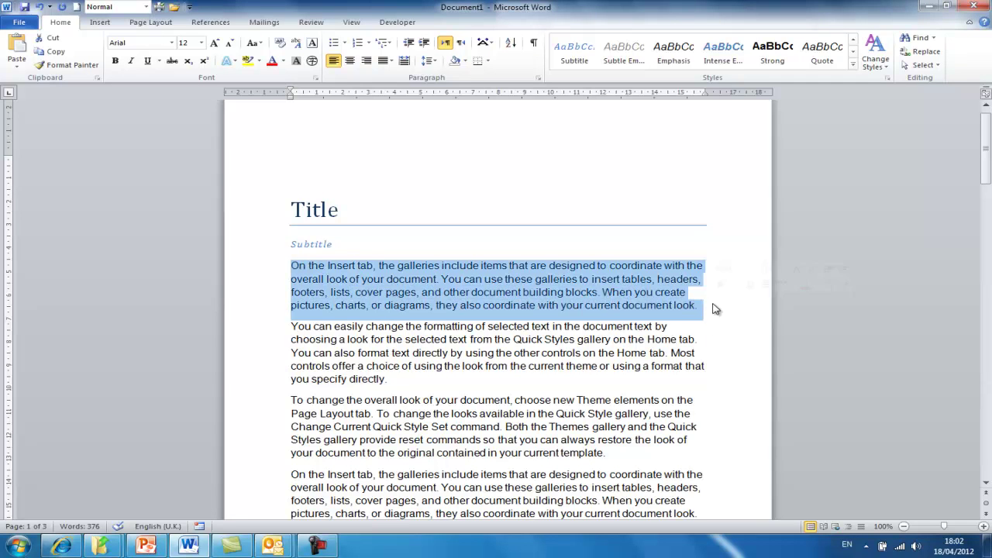
click(172, 43)
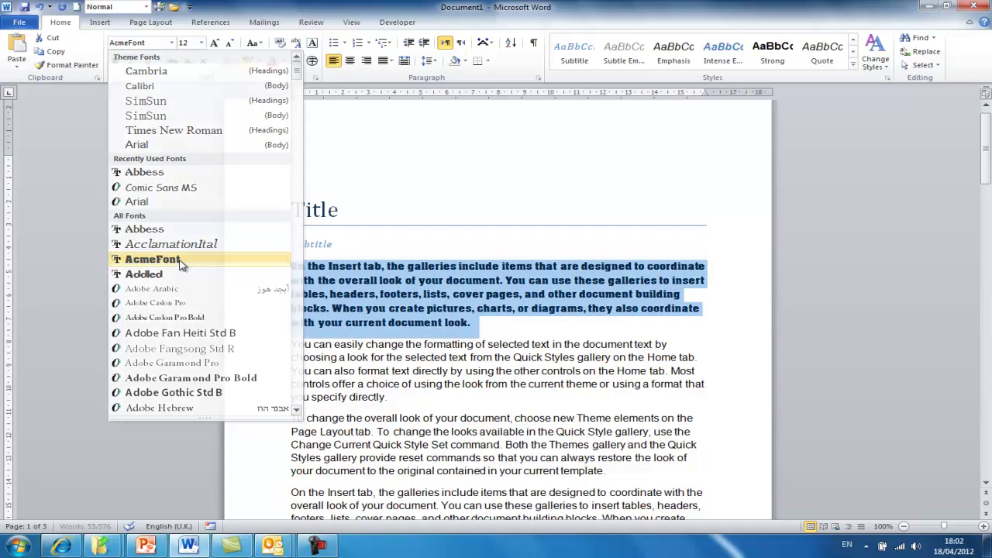
click(181, 264)
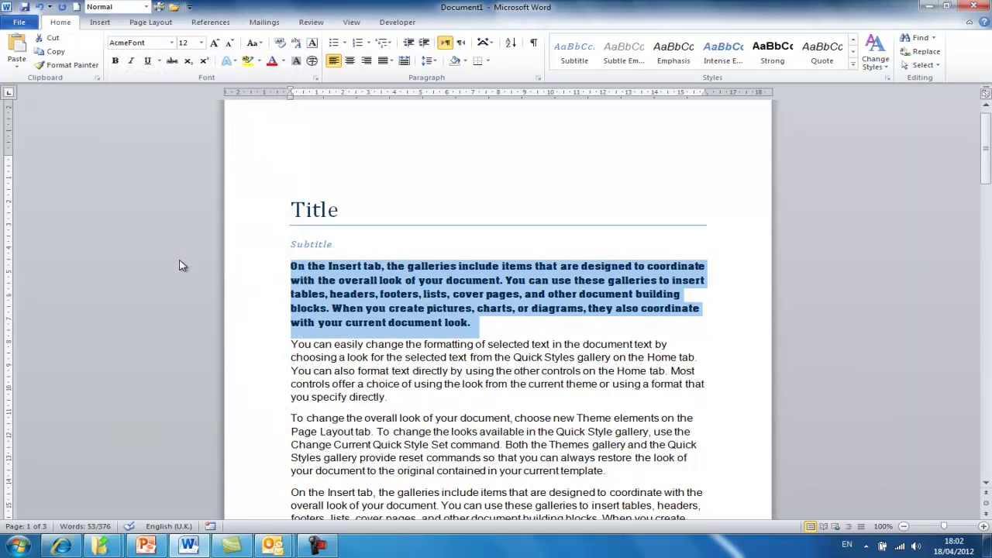
click(202, 44)
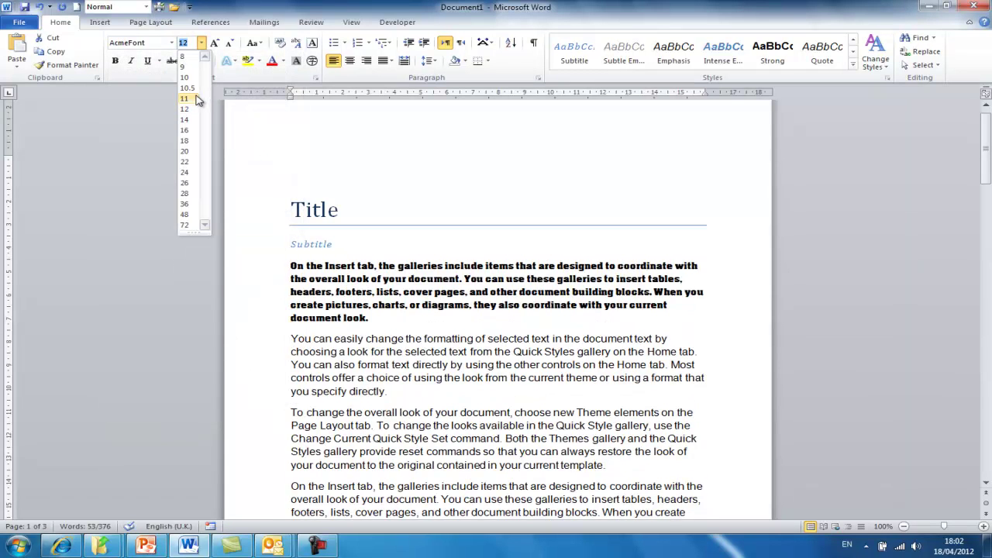
click(184, 98)
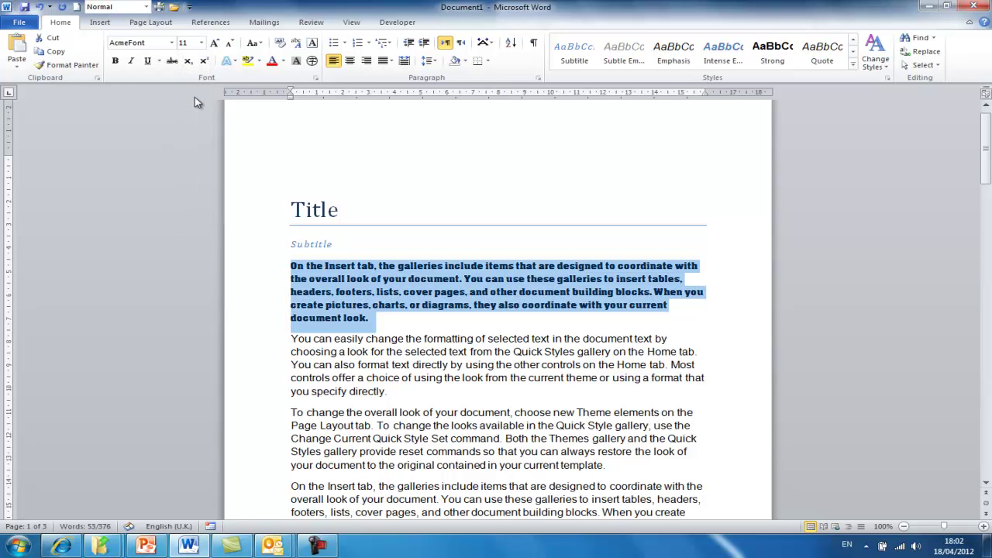
click(131, 62)
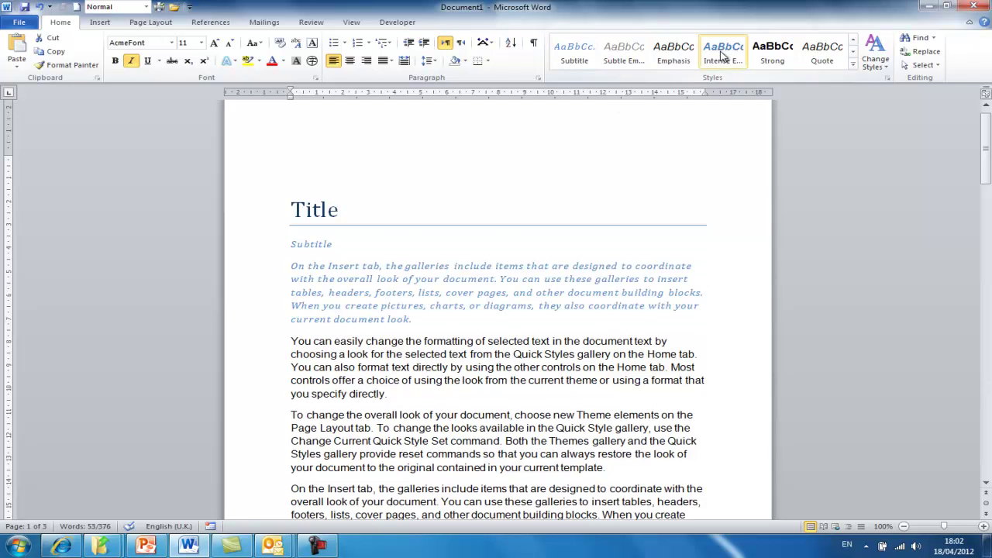
Create an 'Acme' Quick Style from the selected paragraph through the right-click Styles menu
right_click(359, 295)
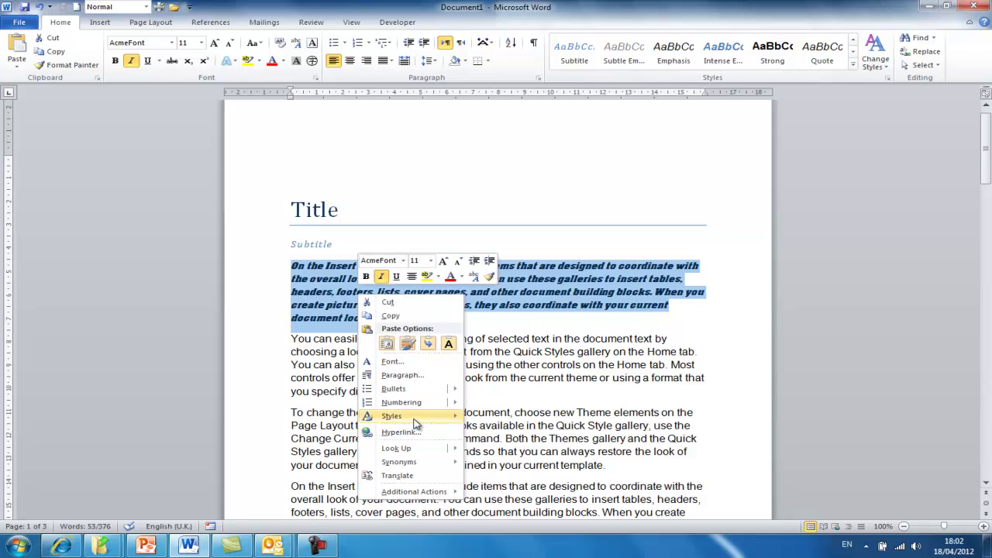
mouse_move(414, 422)
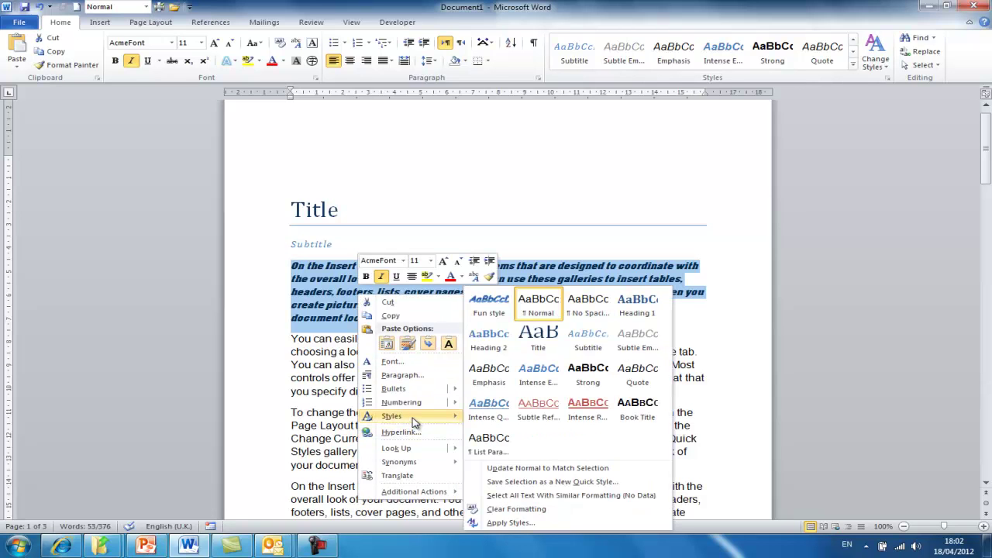
click(533, 482)
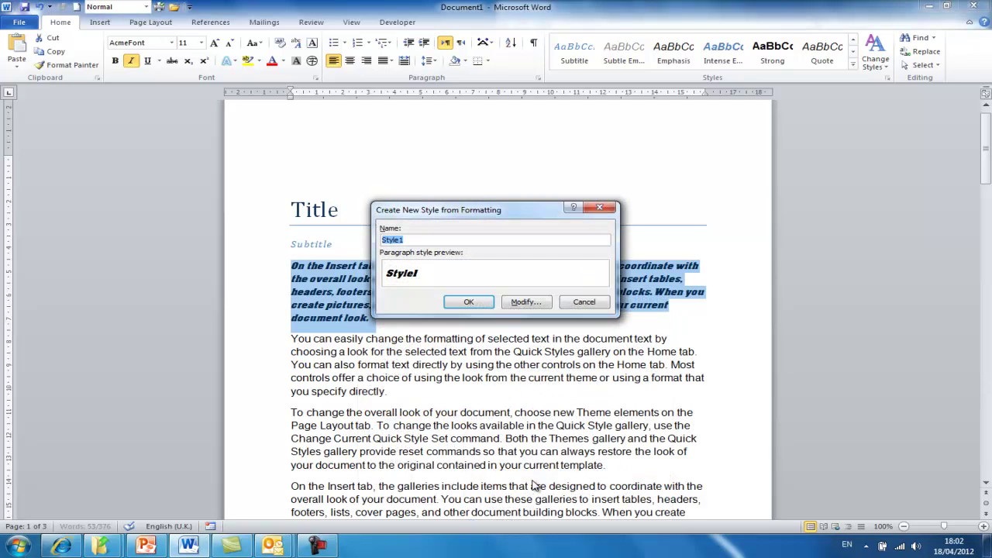
text(Acme)
click(469, 303)
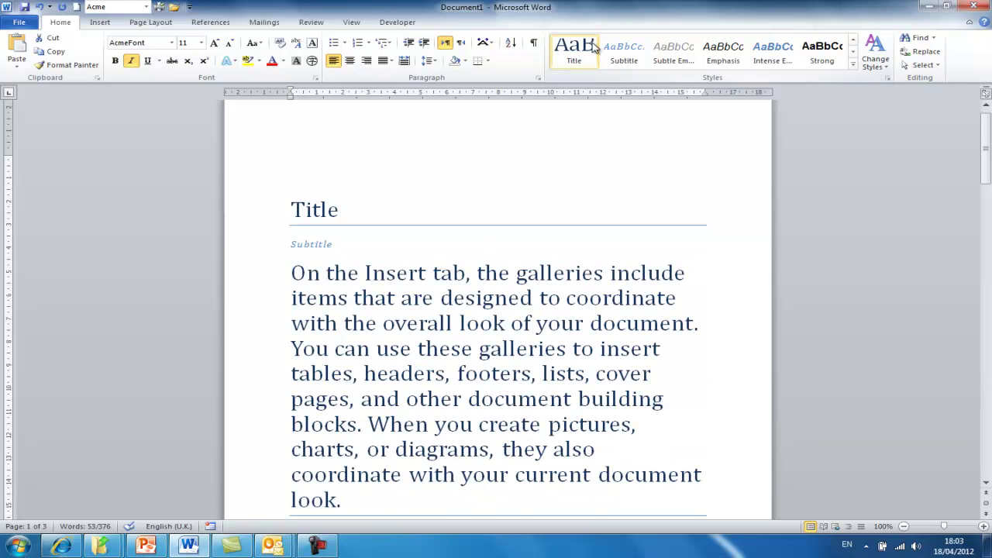
Apply the Acme quick style to the second body paragraph ('matting of selected text')
drag(510, 308, 500, 335)
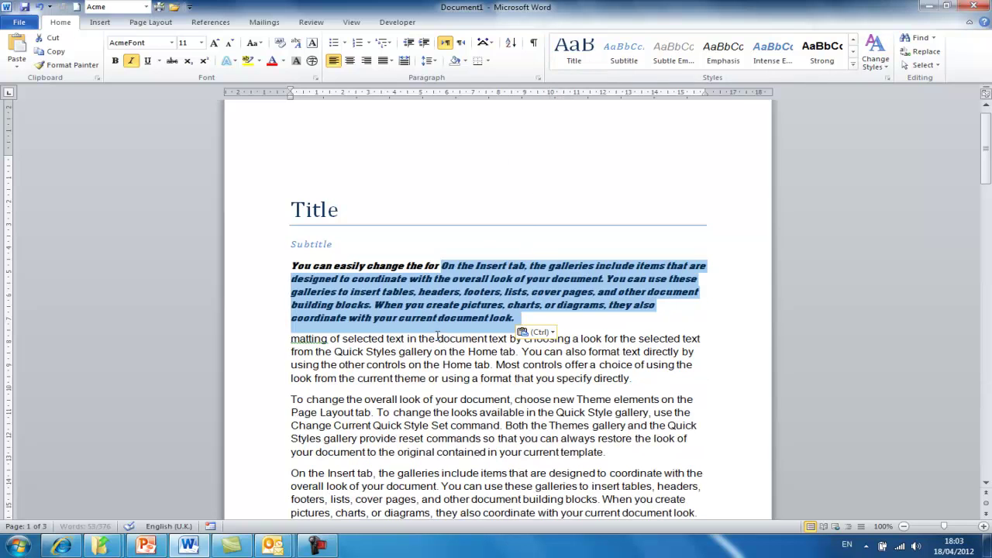
click(530, 320)
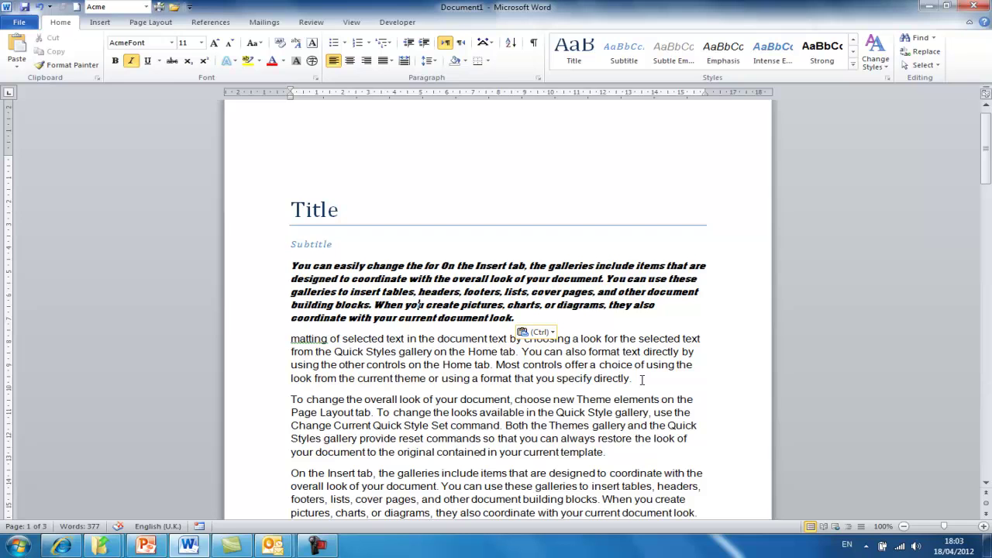
drag(642, 379, 290, 340)
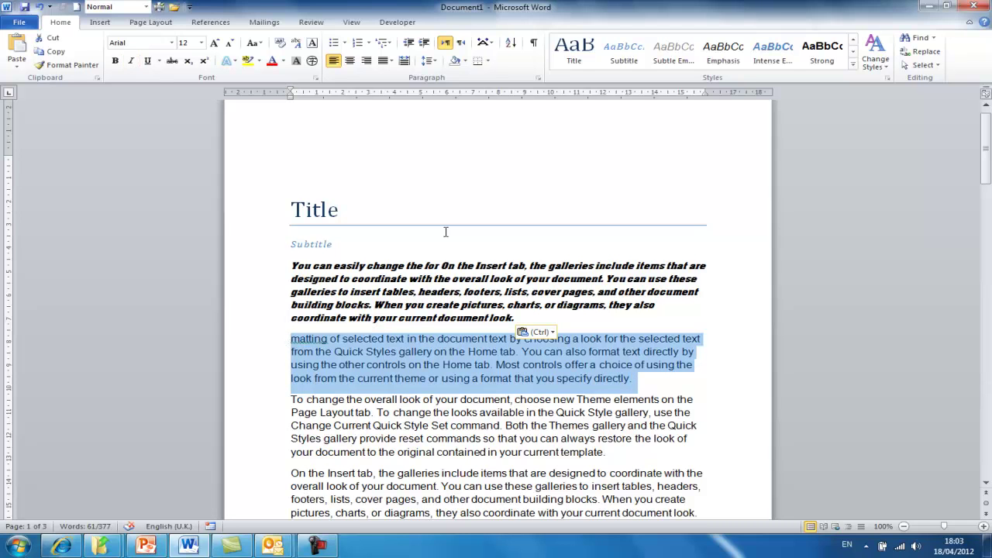
click(857, 67)
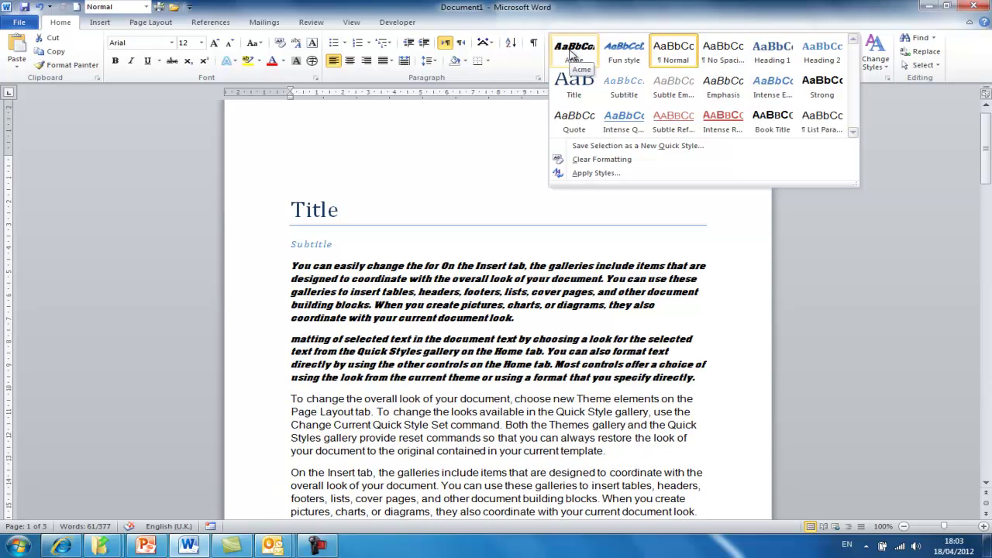
click(573, 50)
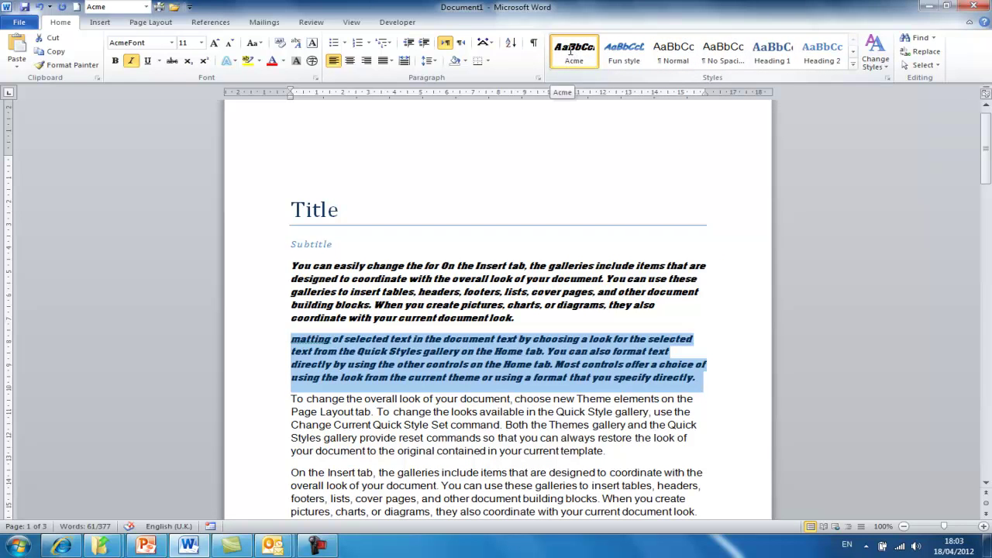
Apply Acme to the 'To change the overall look' paragraph
click(698, 411)
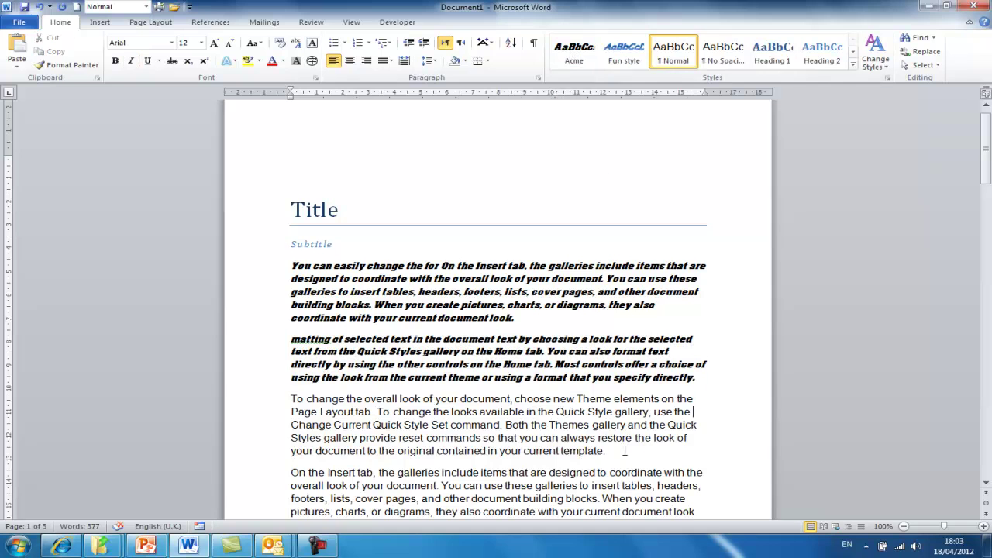
drag(624, 450, 279, 405)
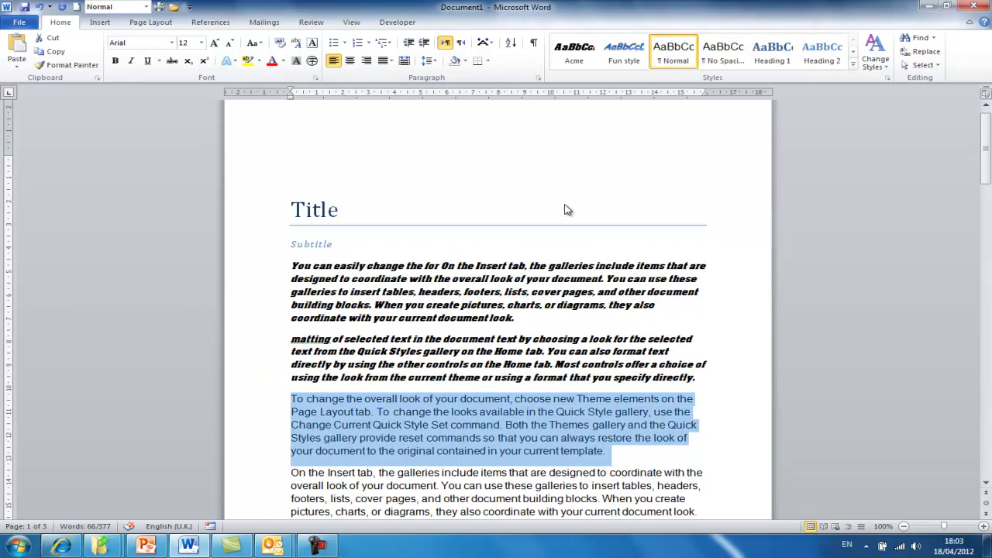
click(582, 57)
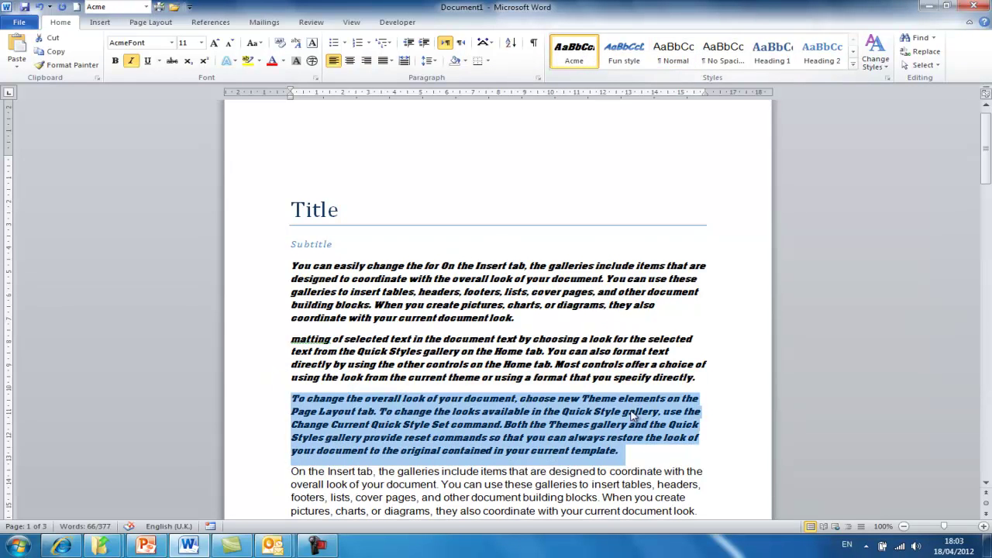
click(637, 451)
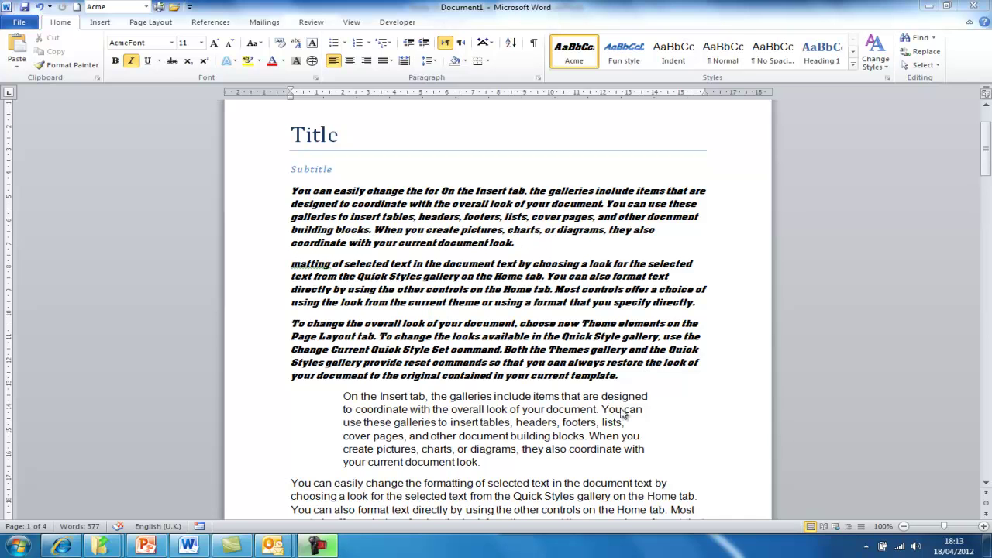
Reset the indented 'On the Insert tab' paragraph to Normal and bring up Normal's style options
triple_click(378, 427)
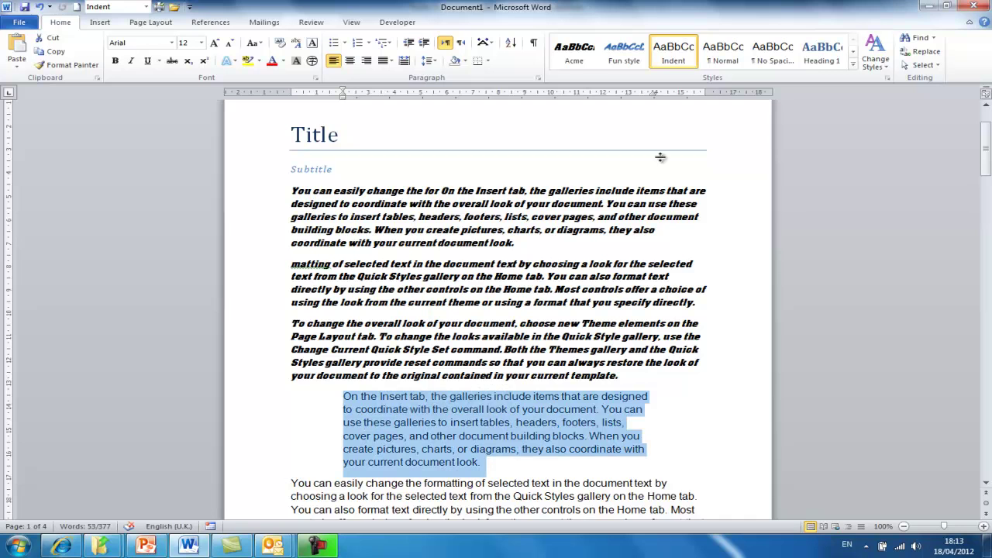
click(723, 53)
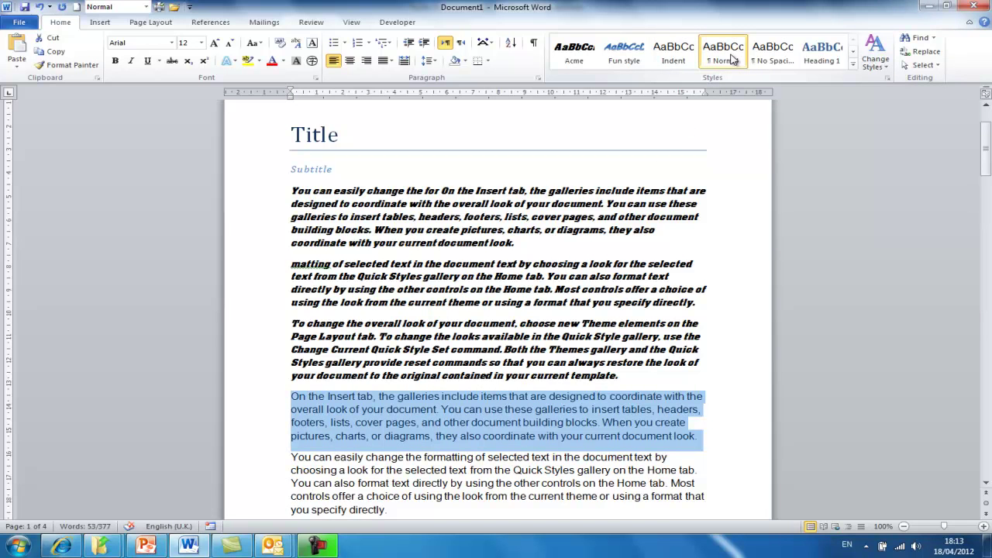
right_click(732, 60)
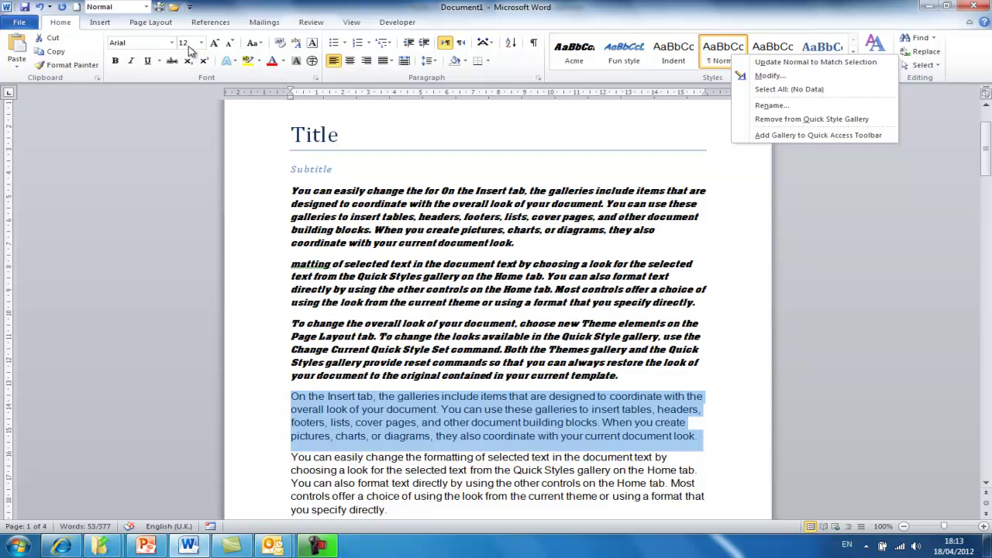
Modify the Normal style to Calibri (Body) at 14 pt
click(791, 77)
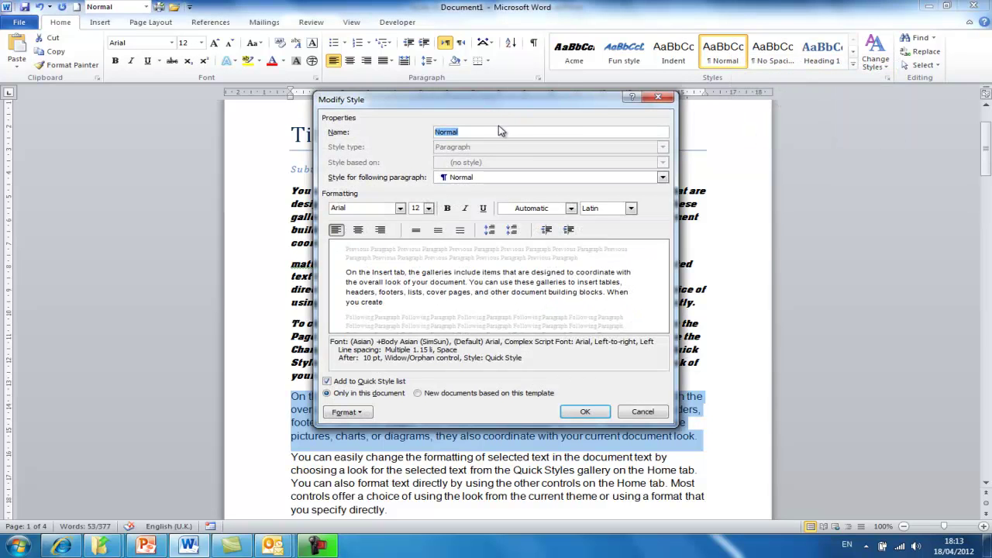
click(401, 210)
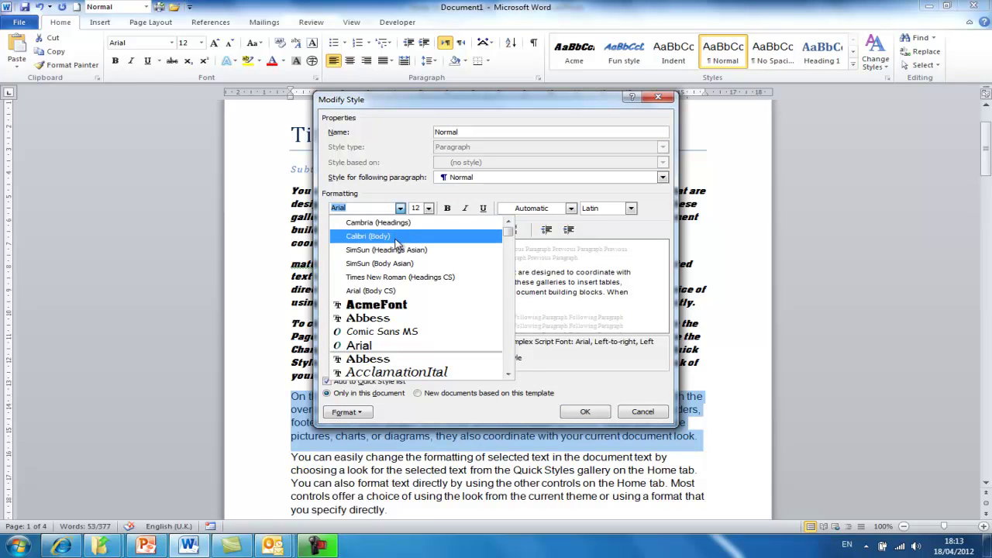
click(395, 243)
click(429, 210)
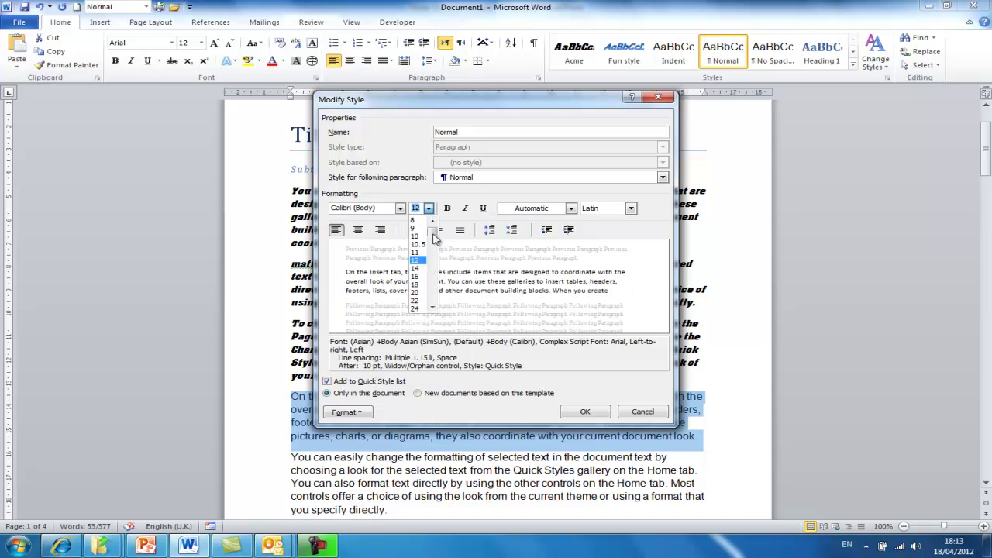
click(420, 269)
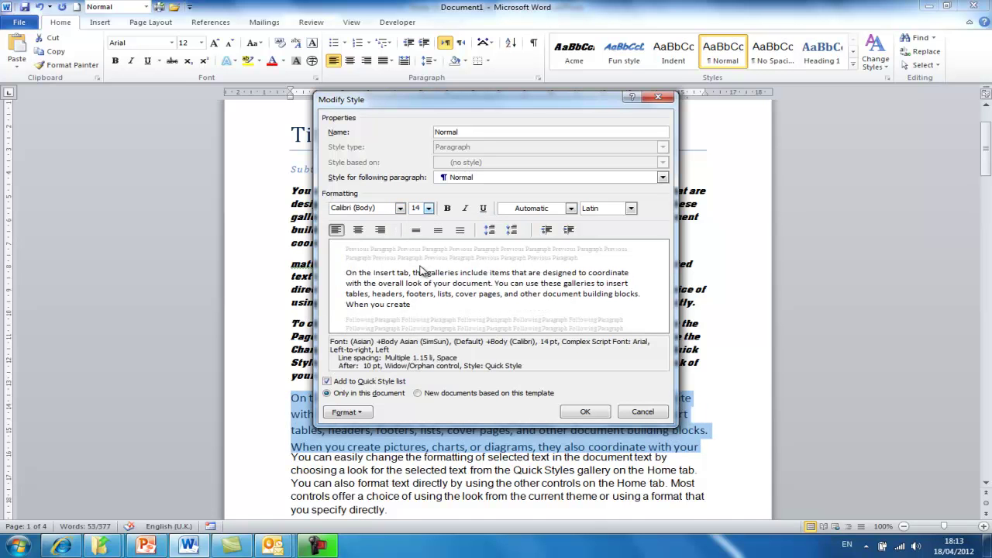
click(577, 411)
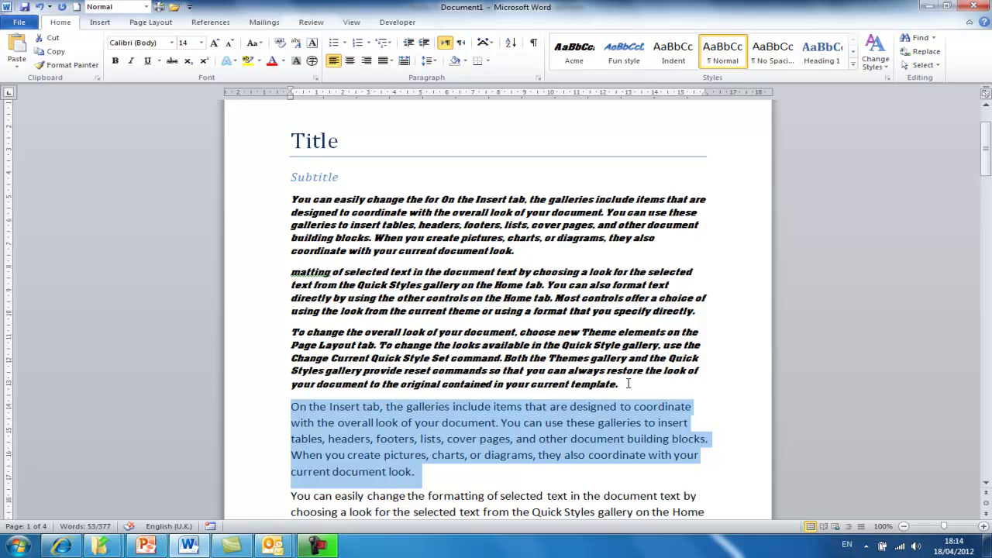
Switch the 'To change the overall look' paragraph from Acme to the Normal style
drag(628, 383, 291, 333)
key(ctrl+alt+a)
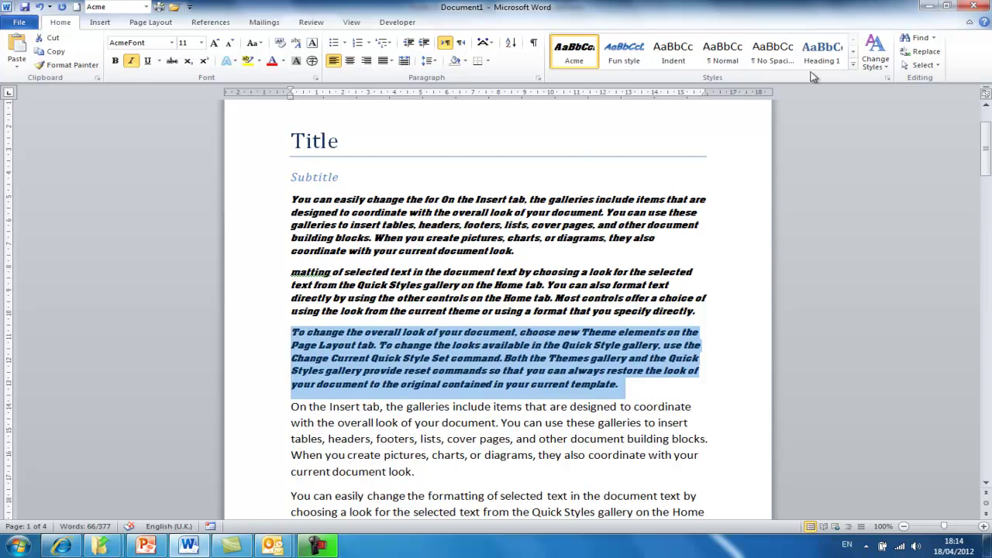
click(852, 65)
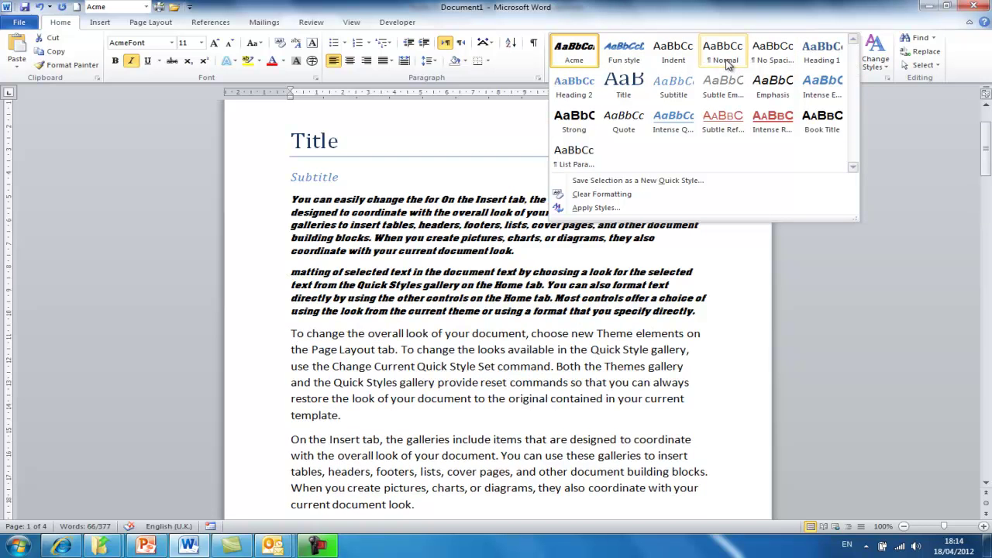
click(726, 64)
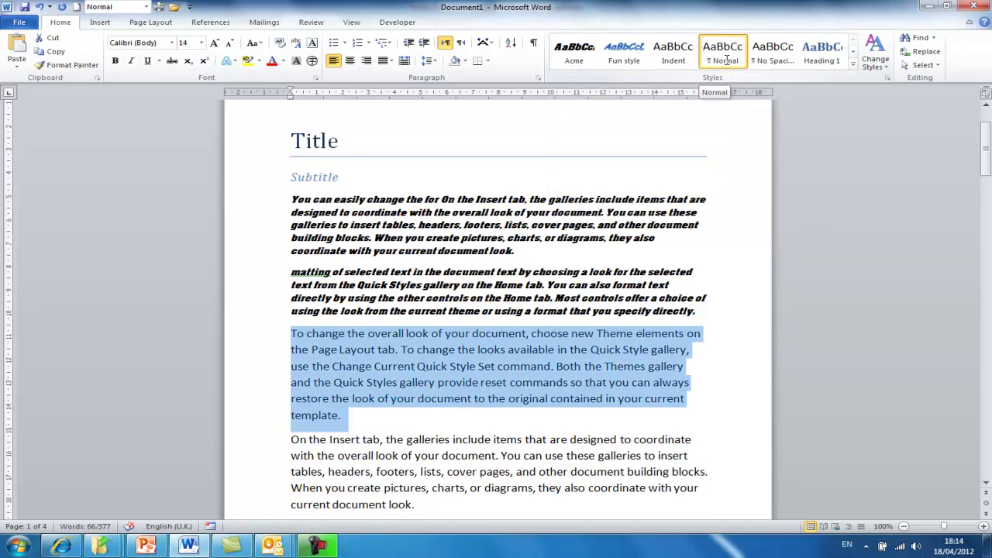
Check the fonts of the restyled paragraph and the 'On the Insert tab' paragraph
click(406, 469)
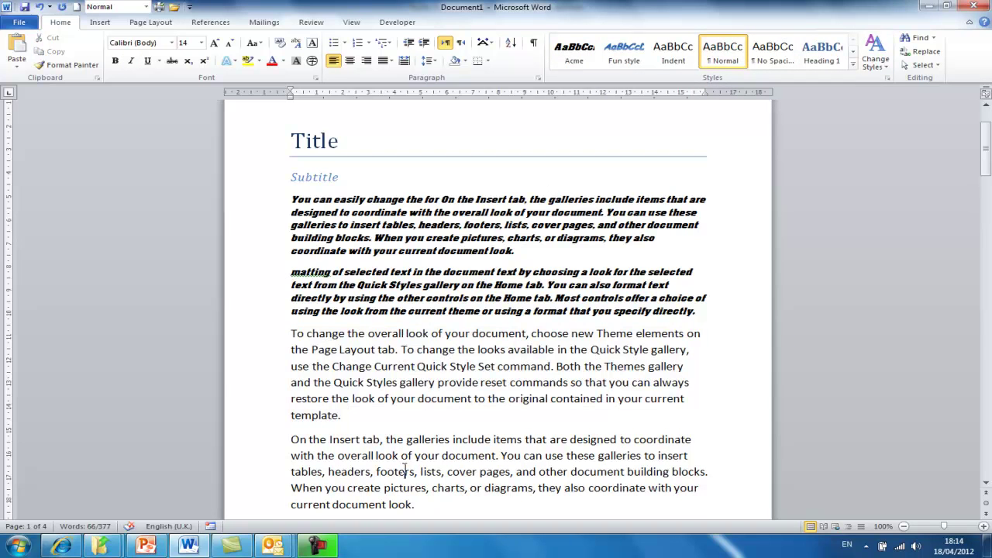
click(401, 349)
click(386, 457)
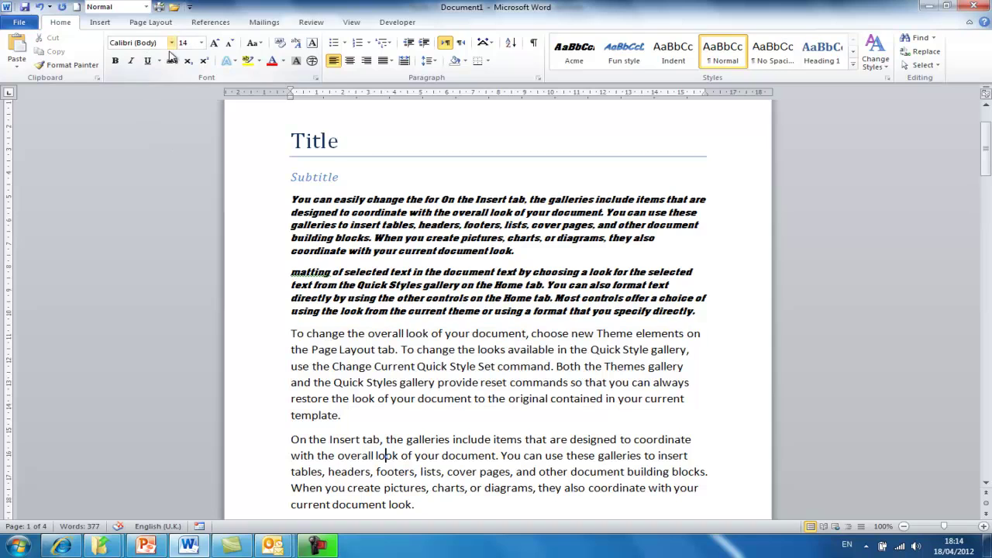
click(358, 440)
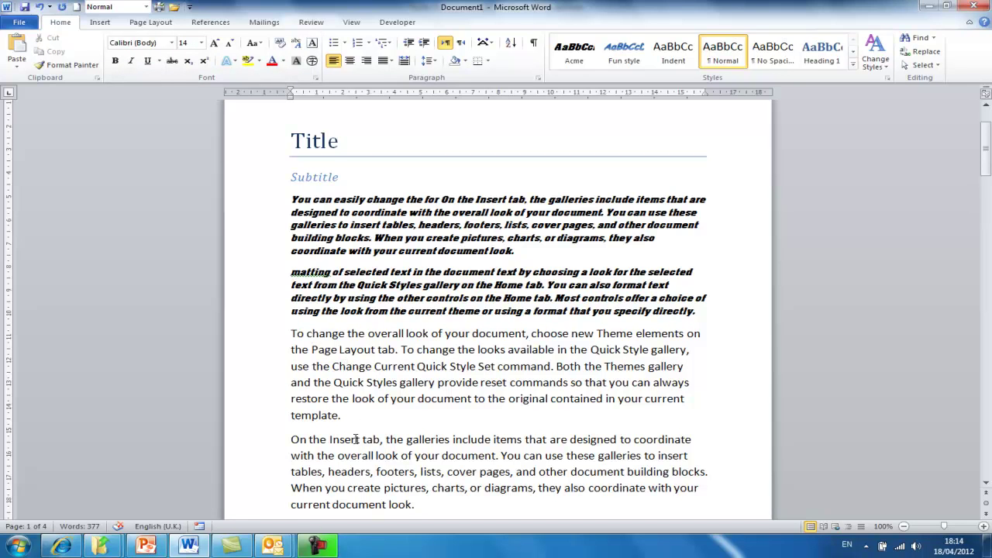